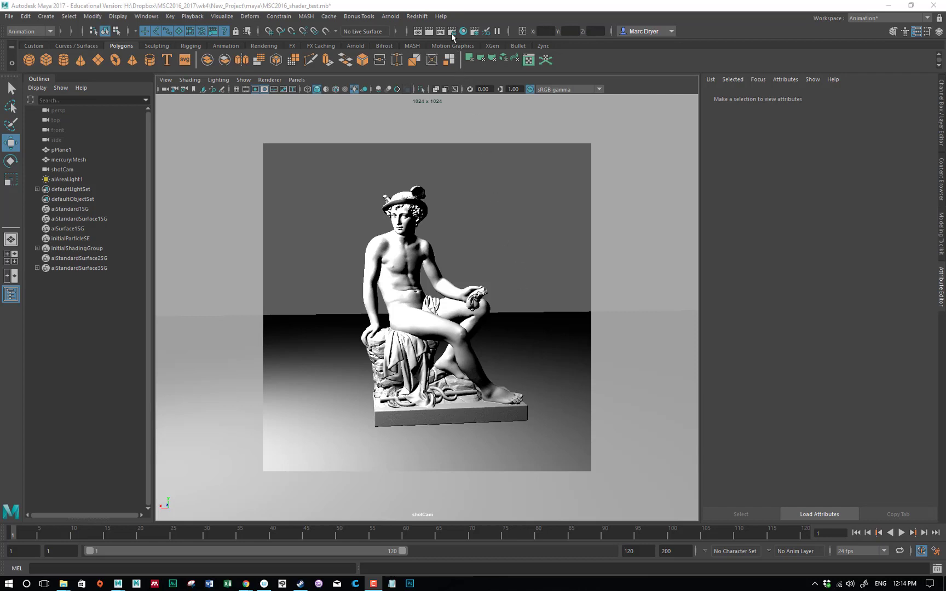
Step: Set the Arnold Specular and Transmission samples to 1 in the render settings
{"action": "left_click", "coordinate": [452, 32]}
{"action": "left_click_drag", "start_coordinate": [551, 118], "coordinate": [289, 70]}
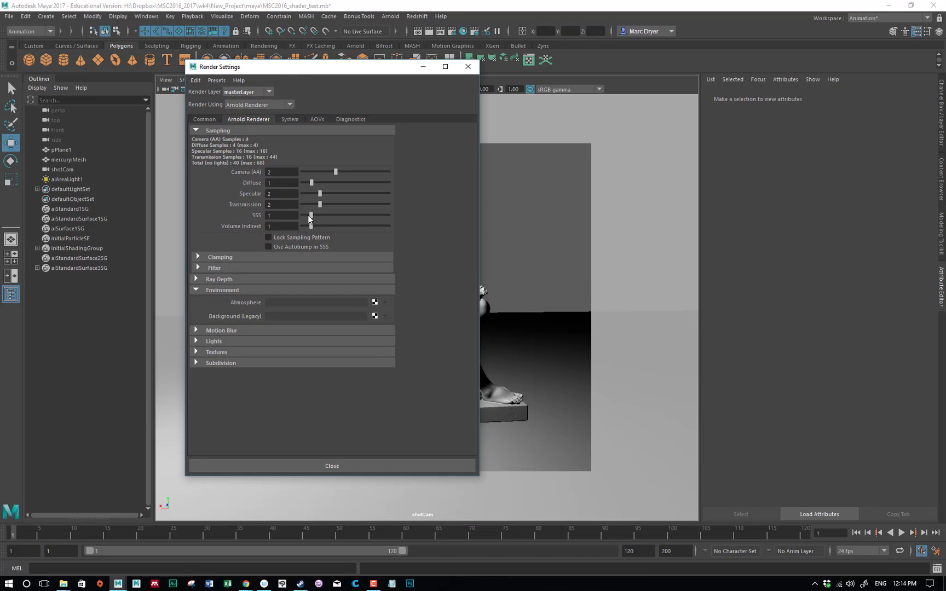
{"action": "left_click_drag", "start_coordinate": [321, 204], "coordinate": [310, 194]}
{"action": "left_click_drag", "start_coordinate": [340, 69], "coordinate": [699, 83]}
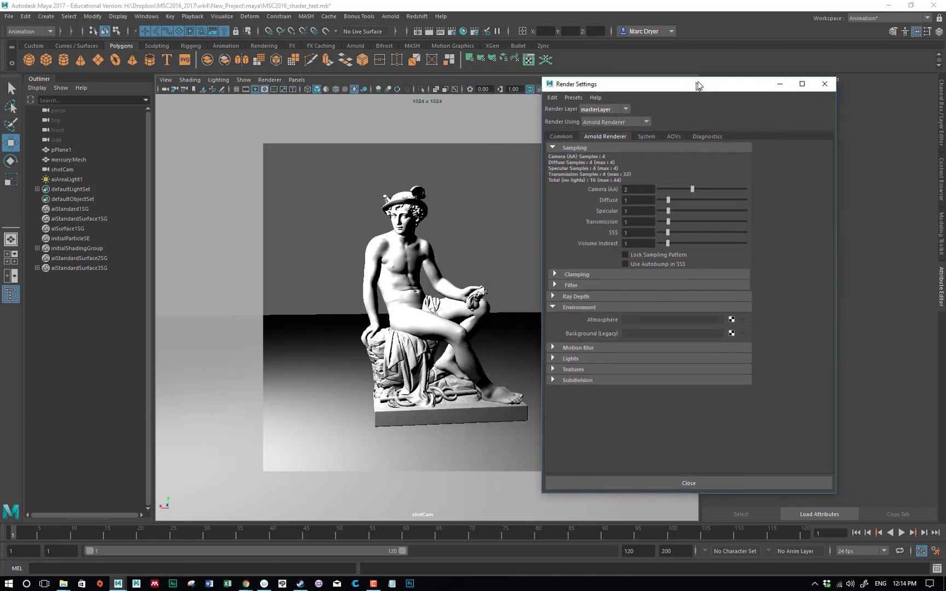
Step: Examine the available renderers and the file name prefix in the common render settings
{"action": "left_click", "coordinate": [563, 133]}
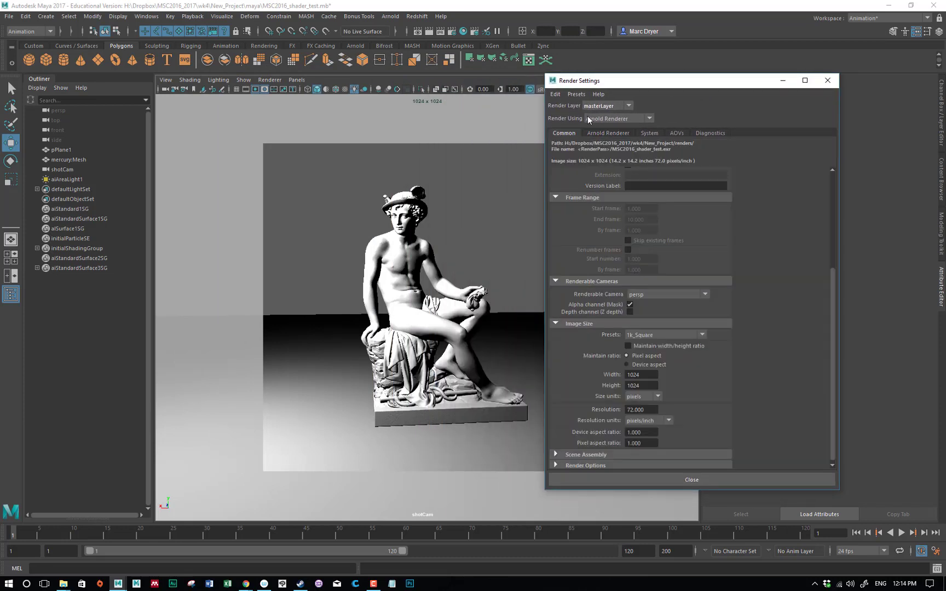
{"action": "left_click", "coordinate": [617, 119]}
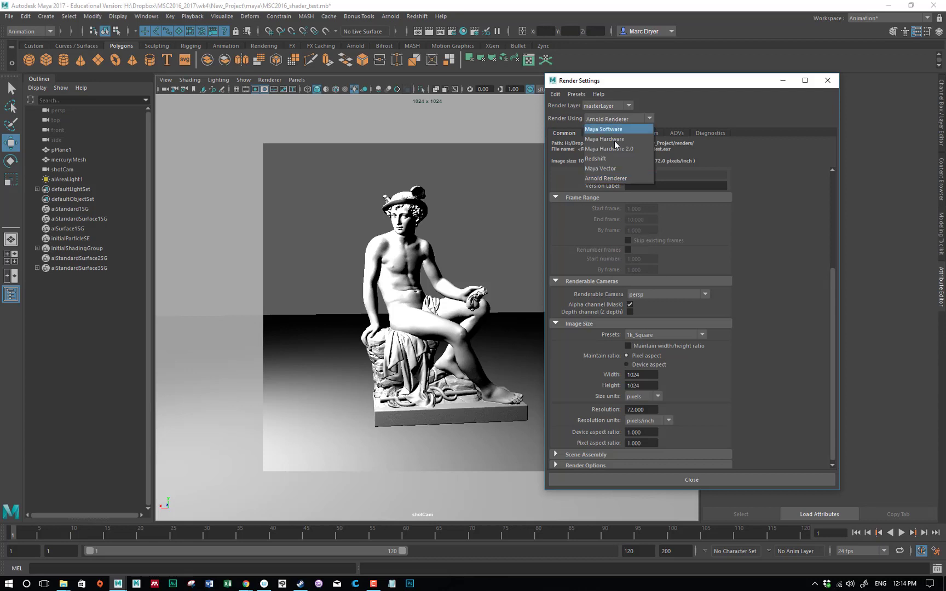
{"action": "left_click", "coordinate": [615, 120]}
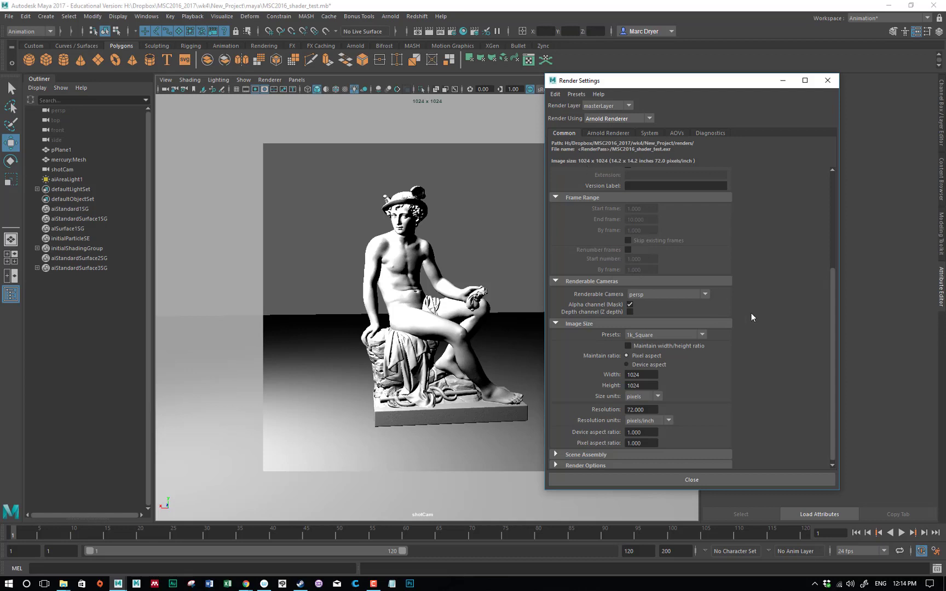
{"action": "scroll", "coordinate": [750, 312], "scroll_direction": "up", "scroll_amount": 3}
{"action": "left_click", "coordinate": [699, 185]}
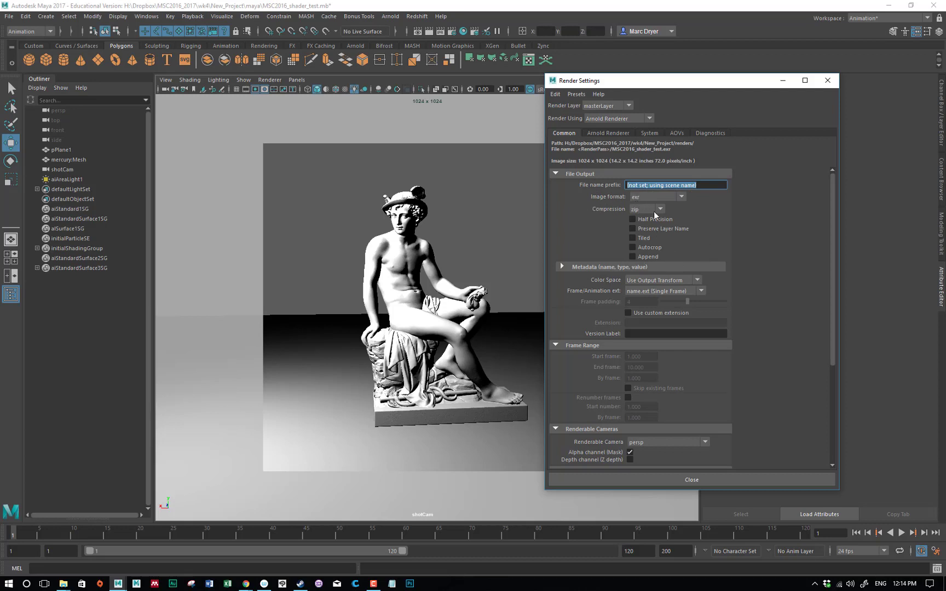
Step: Examine the available image formats for the render output, keeping exr selected
{"action": "left_click", "coordinate": [644, 197]}
{"action": "left_click", "coordinate": [644, 197]}
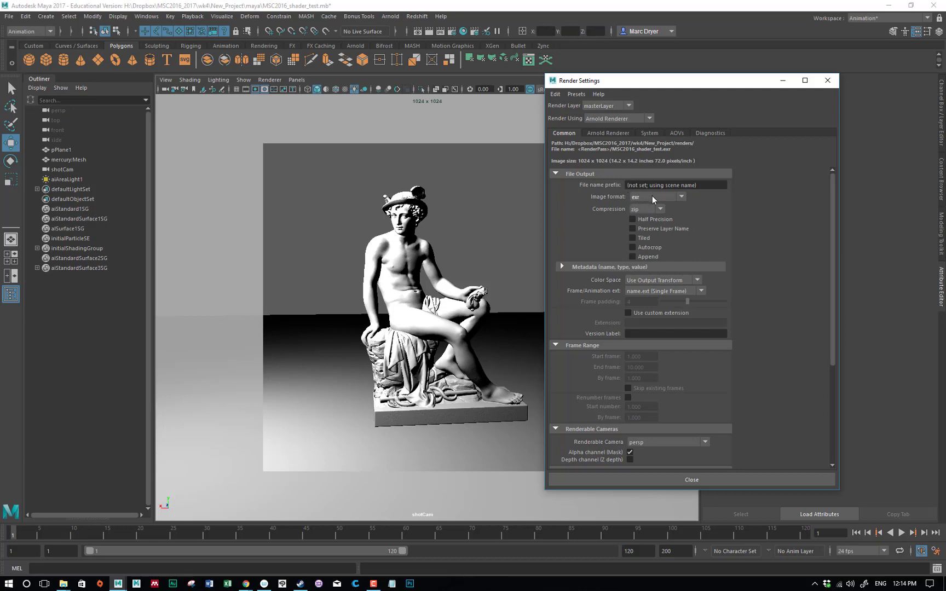
{"action": "left_click", "coordinate": [652, 197]}
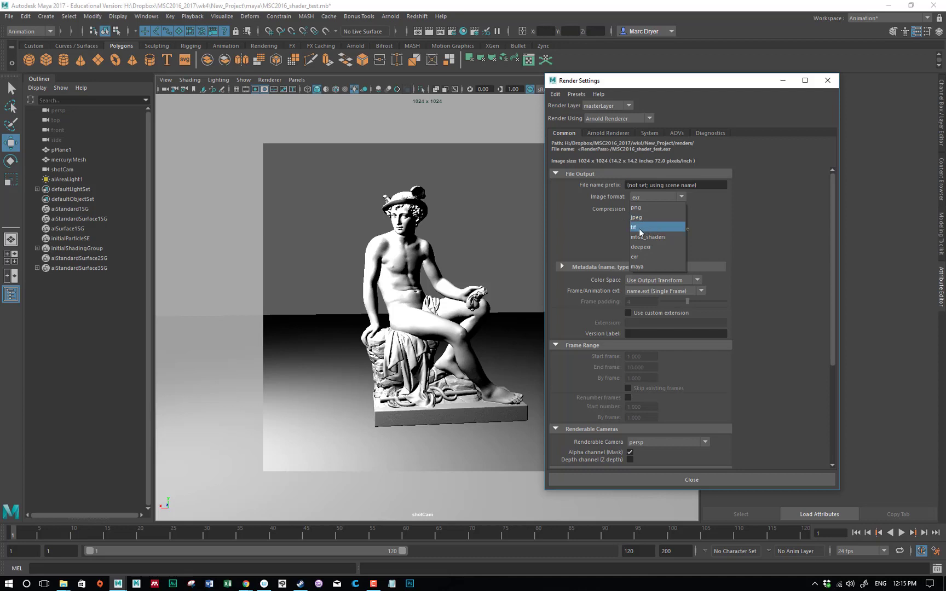
{"action": "left_click", "coordinate": [436, 251]}
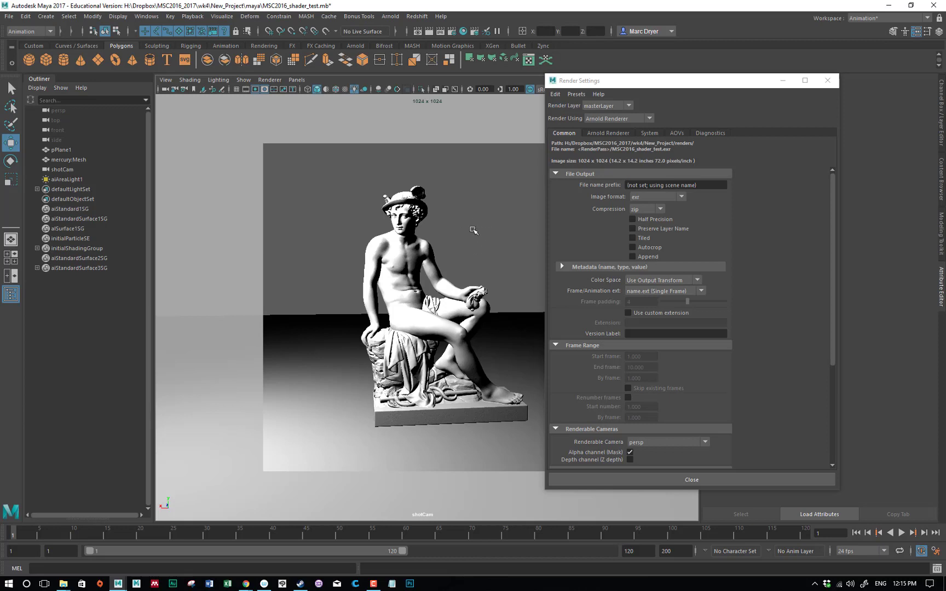
{"action": "left_click", "coordinate": [642, 197]}
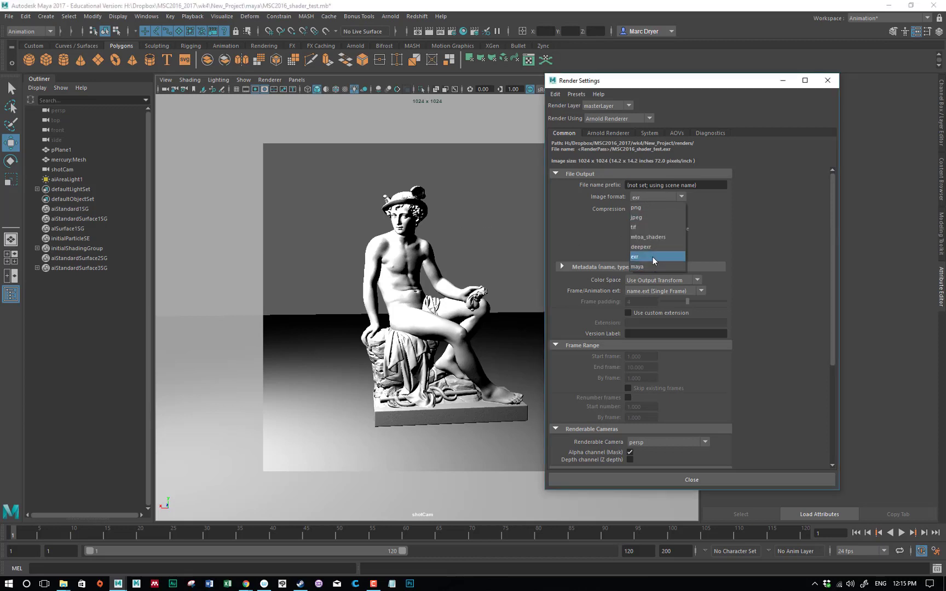
{"action": "left_click", "coordinate": [606, 226]}
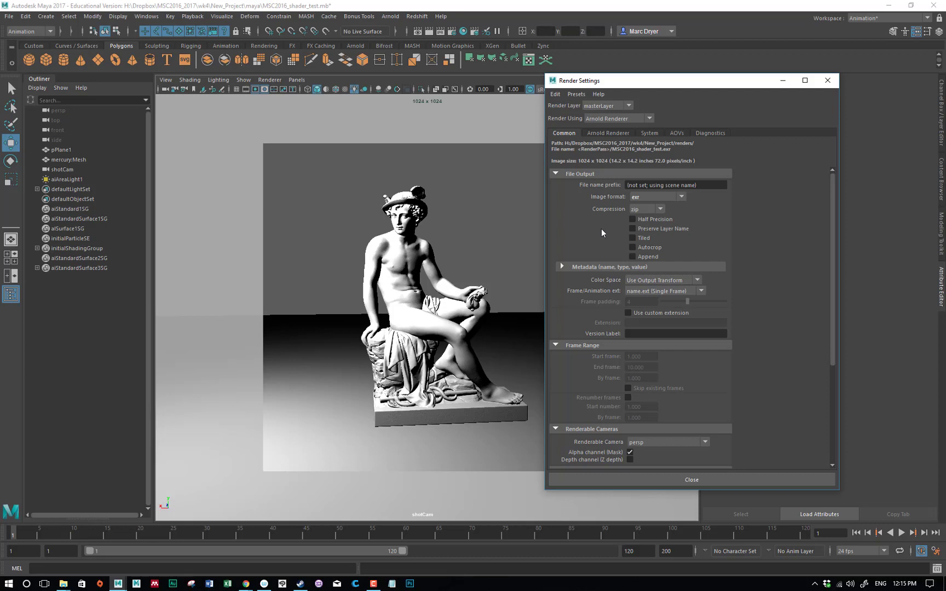
{"action": "left_click", "coordinate": [641, 196]}
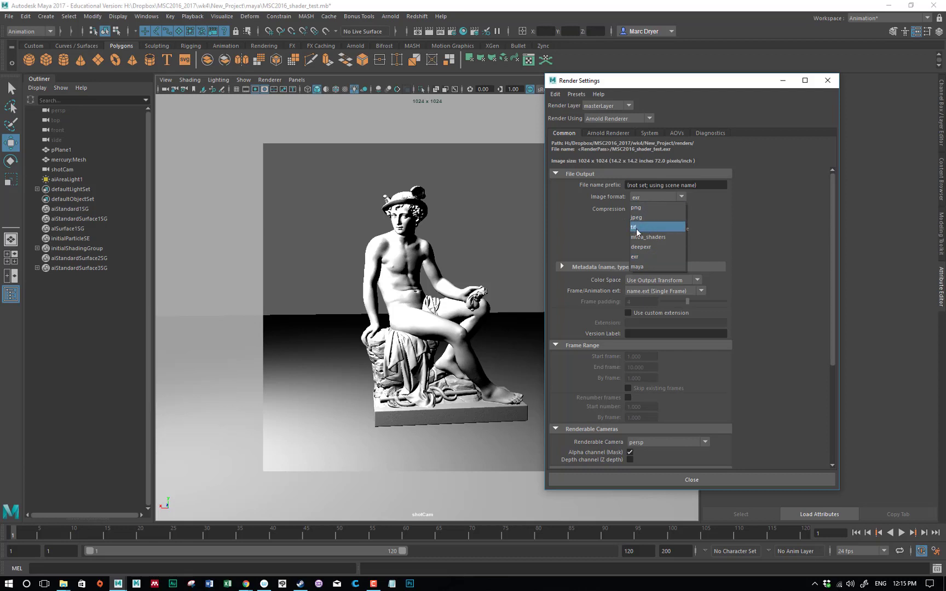
{"action": "left_click", "coordinate": [603, 228]}
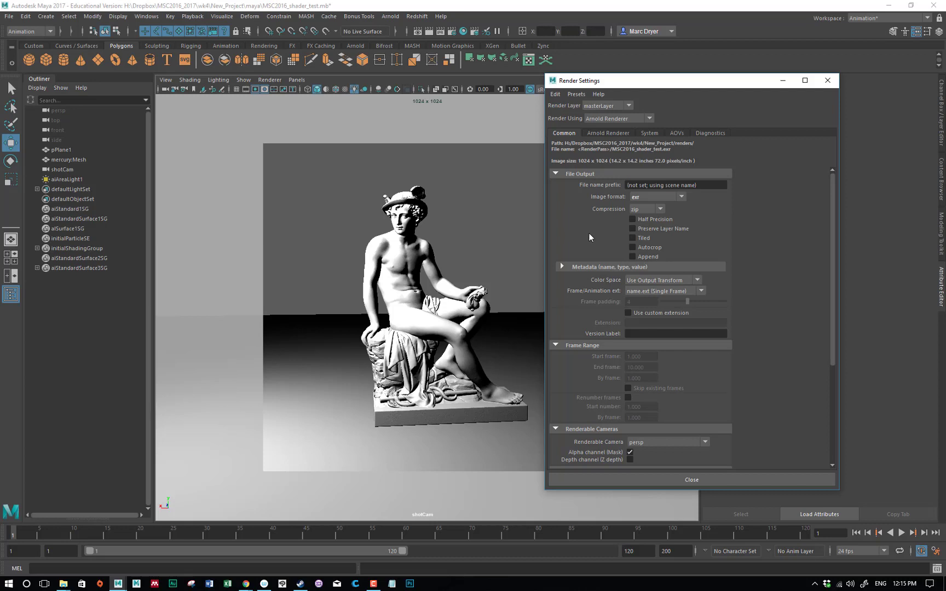
Step: Examine the renderable camera and image size settings, collapsing the Renderable Cameras section
{"action": "scroll", "coordinate": [572, 237], "scroll_direction": "down", "scroll_amount": 1}
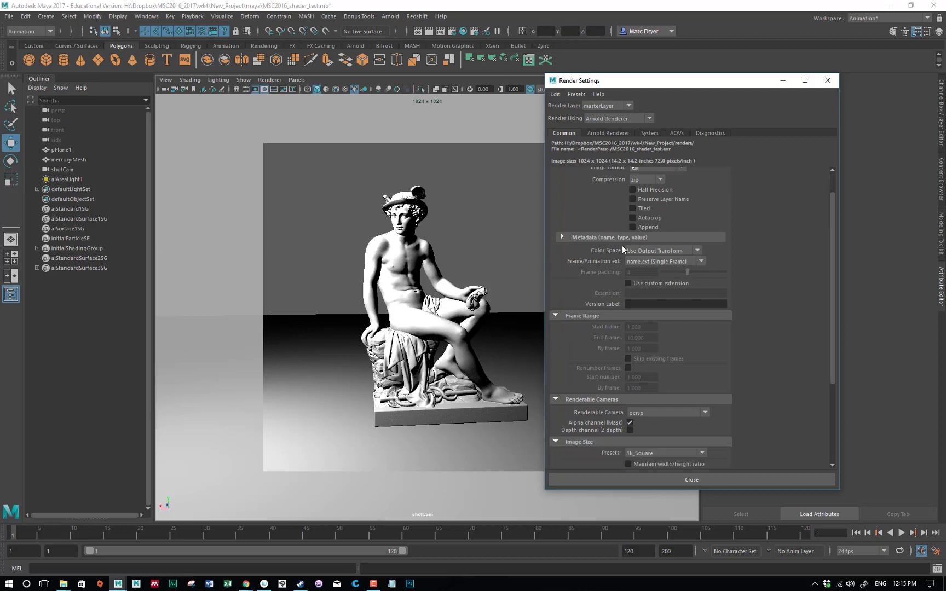
{"action": "scroll", "coordinate": [576, 282], "scroll_direction": "down", "scroll_amount": 4}
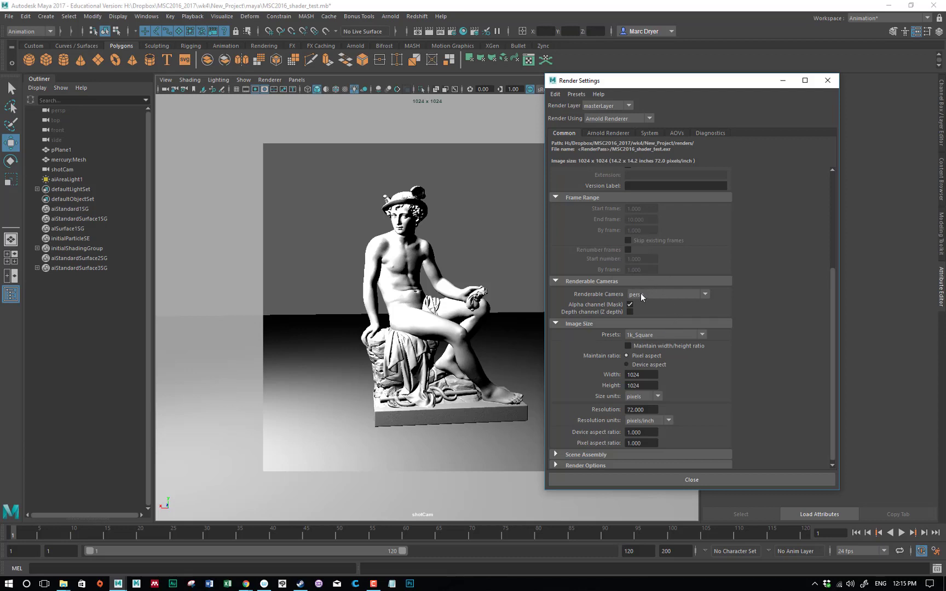
{"action": "scroll", "coordinate": [617, 327], "scroll_direction": "down", "scroll_amount": 1}
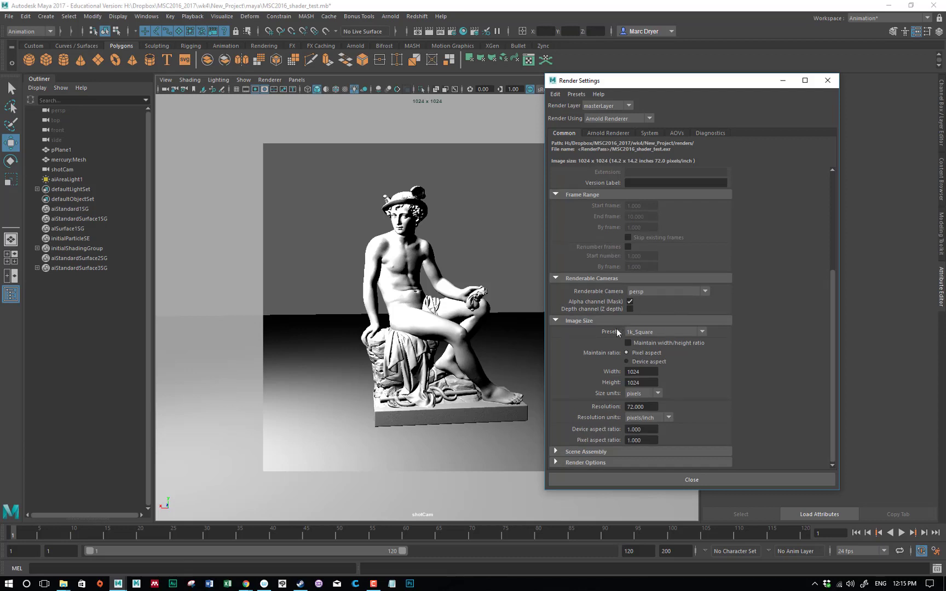
{"action": "left_click", "coordinate": [555, 279]}
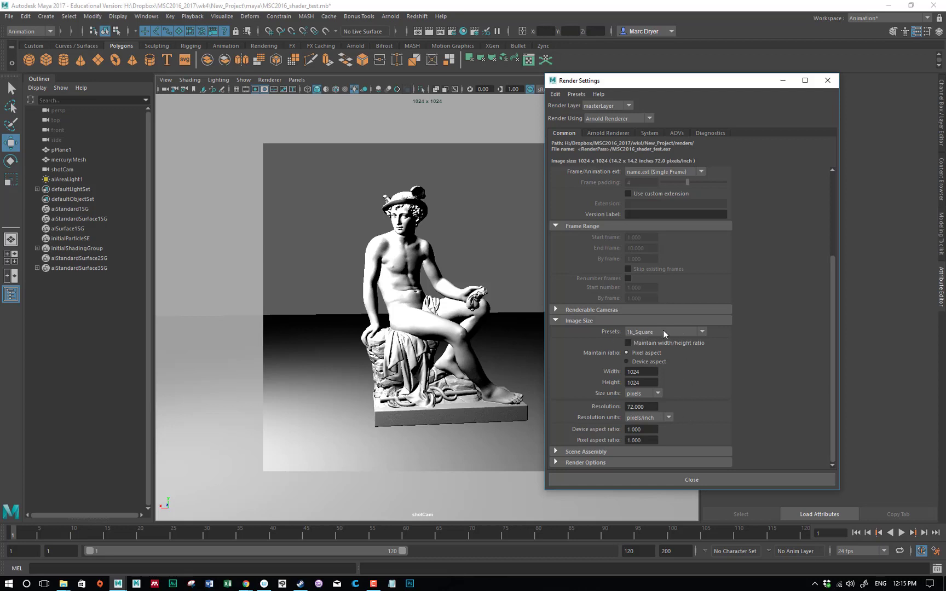
{"action": "left_click", "coordinate": [637, 372]}
{"action": "left_click_drag", "start_coordinate": [638, 84], "coordinate": [732, 86]}
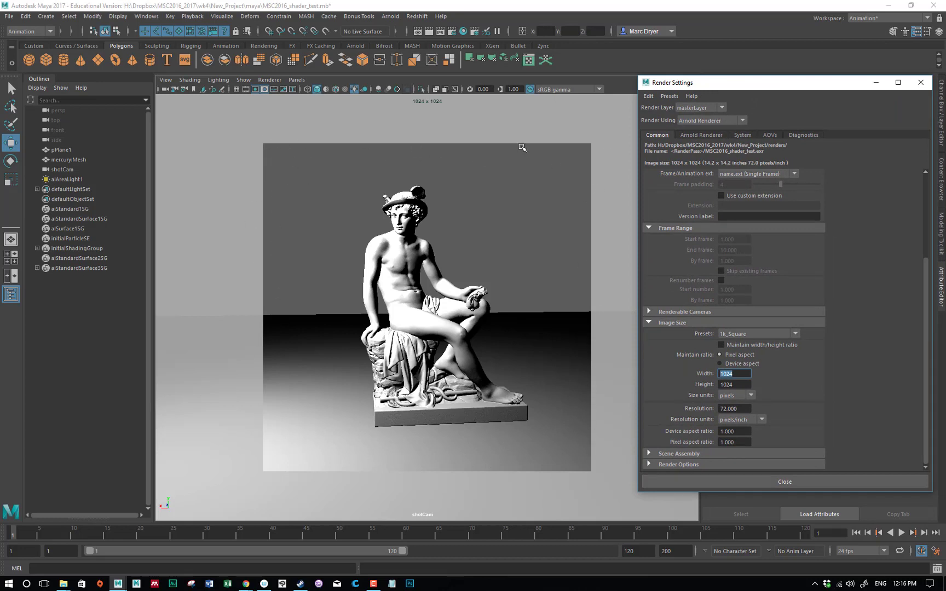
Step: Check the shotCam framing by turning the resolution gate off and back on
{"action": "left_click", "coordinate": [255, 89]}
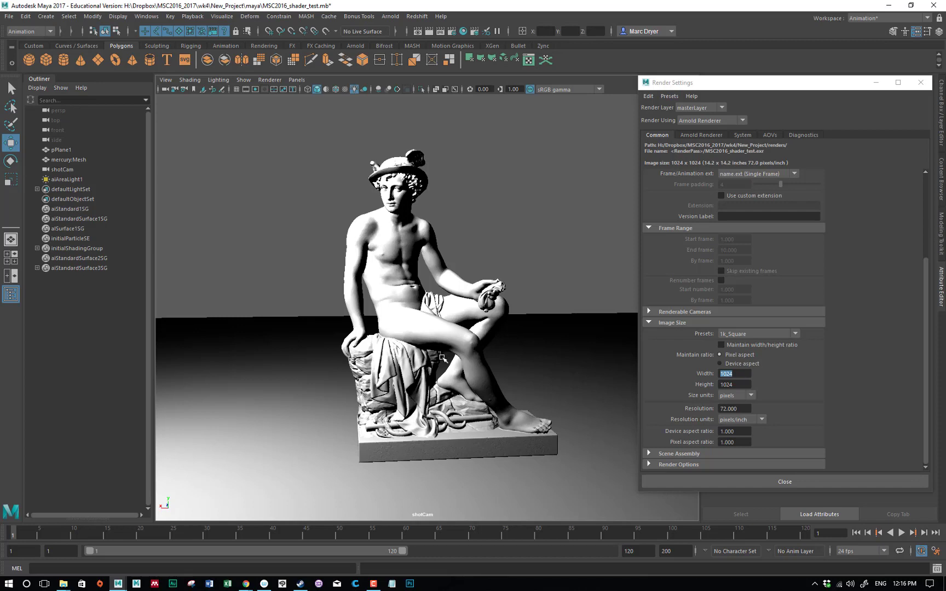
{"action": "left_click", "coordinate": [264, 90]}
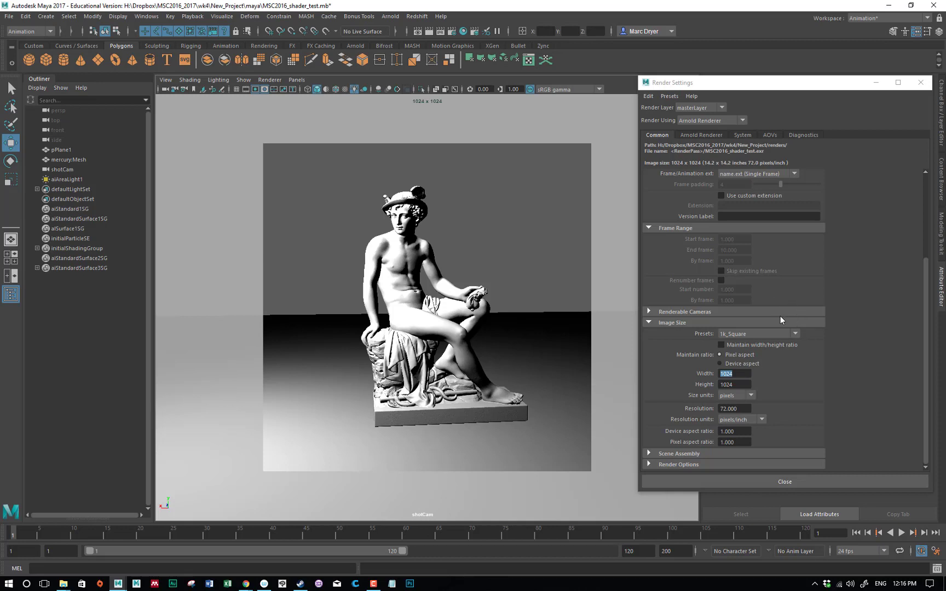
{"action": "scroll", "coordinate": [780, 320], "scroll_direction": "up", "scroll_amount": 5}
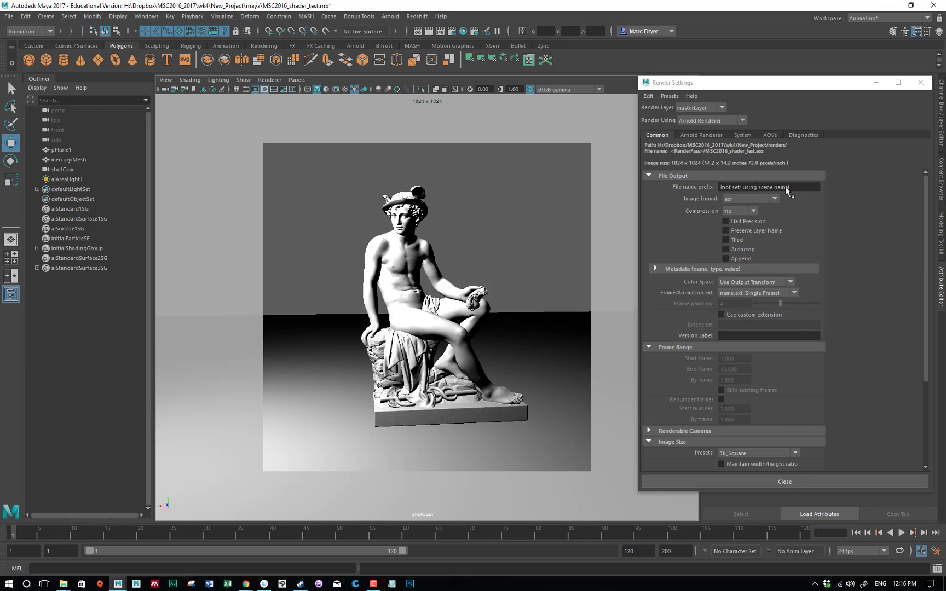
Step: Collapse the Environment section and expand the Ray Depth section in the Arnold render settings
{"action": "left_click", "coordinate": [701, 136]}
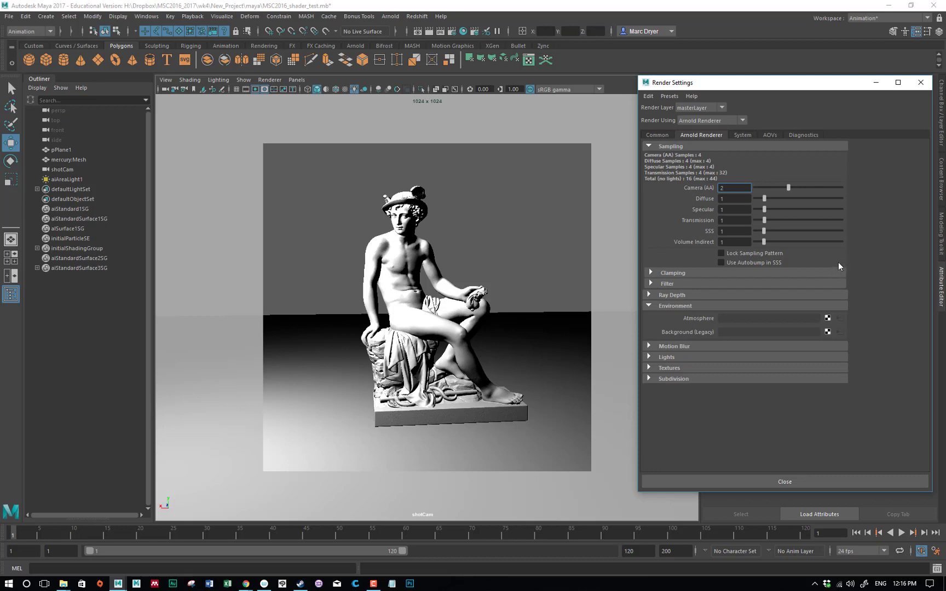
{"action": "left_click", "coordinate": [649, 306]}
{"action": "left_click", "coordinate": [670, 296]}
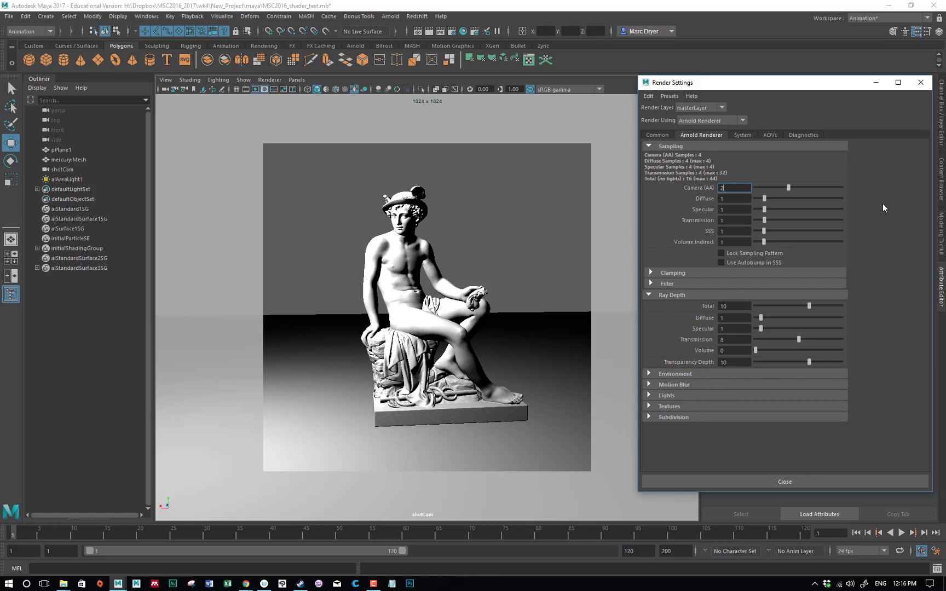
Step: Delete all AOVs from the Arnold render settings
{"action": "left_click", "coordinate": [741, 136]}
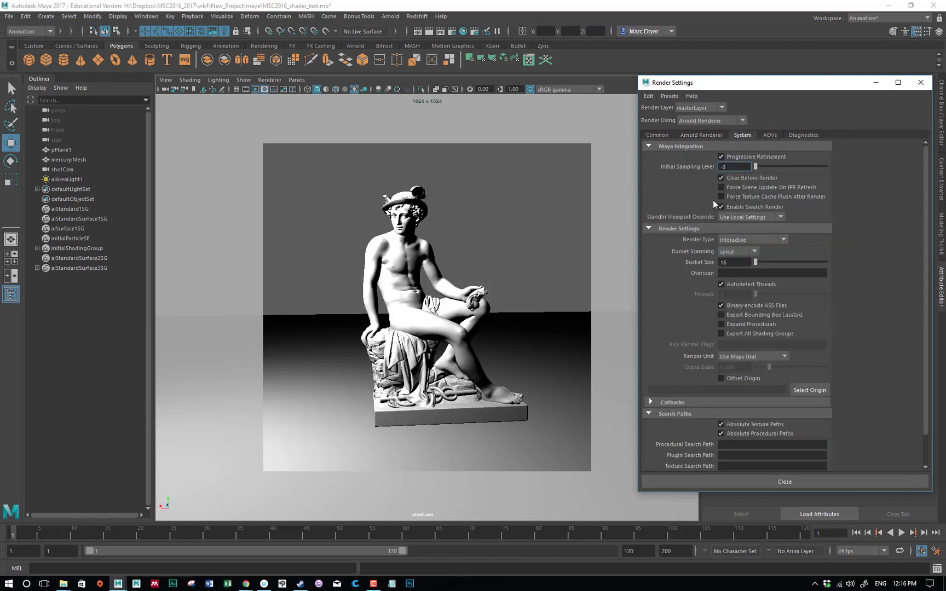
{"action": "left_click", "coordinate": [769, 134]}
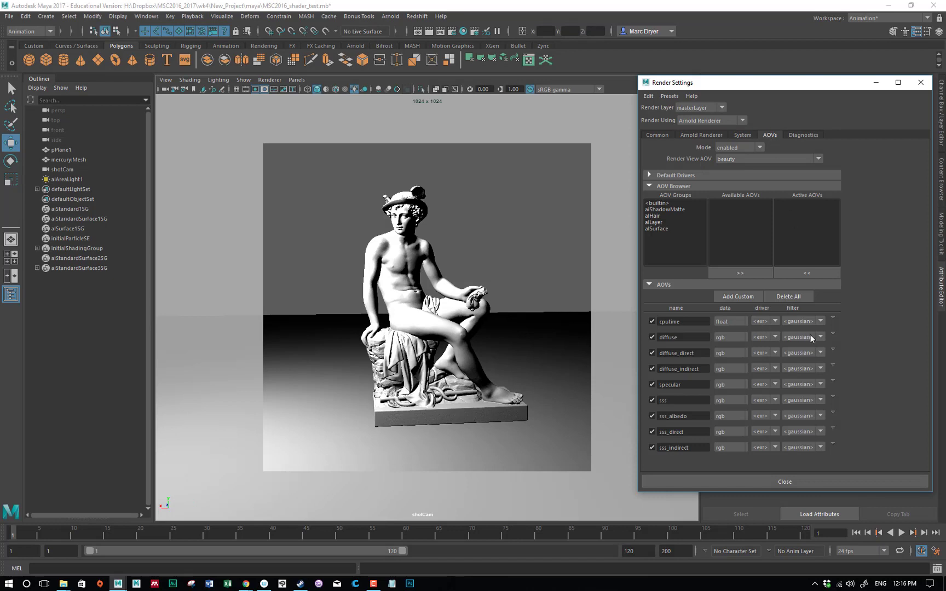
{"action": "left_click", "coordinate": [788, 296]}
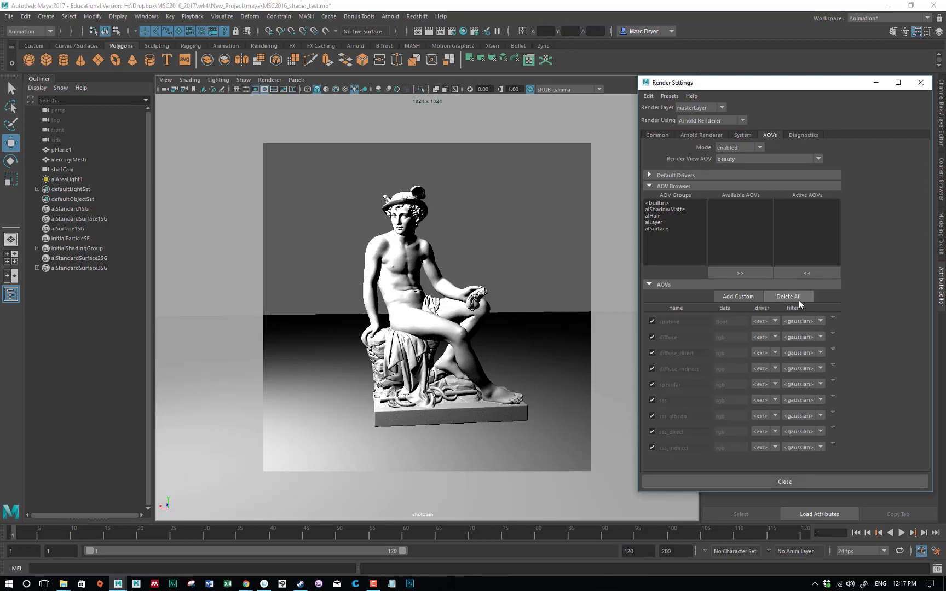
Step: Check the Diagnostics options and lower the Camera (AA) samples in the Arnold sampling settings
{"action": "left_click", "coordinate": [800, 135]}
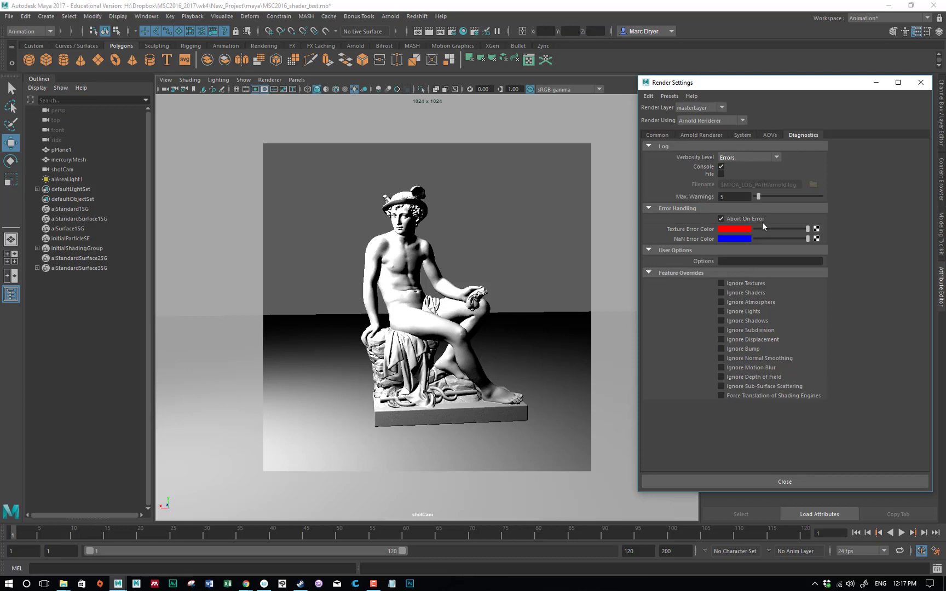
{"action": "left_click", "coordinate": [694, 133]}
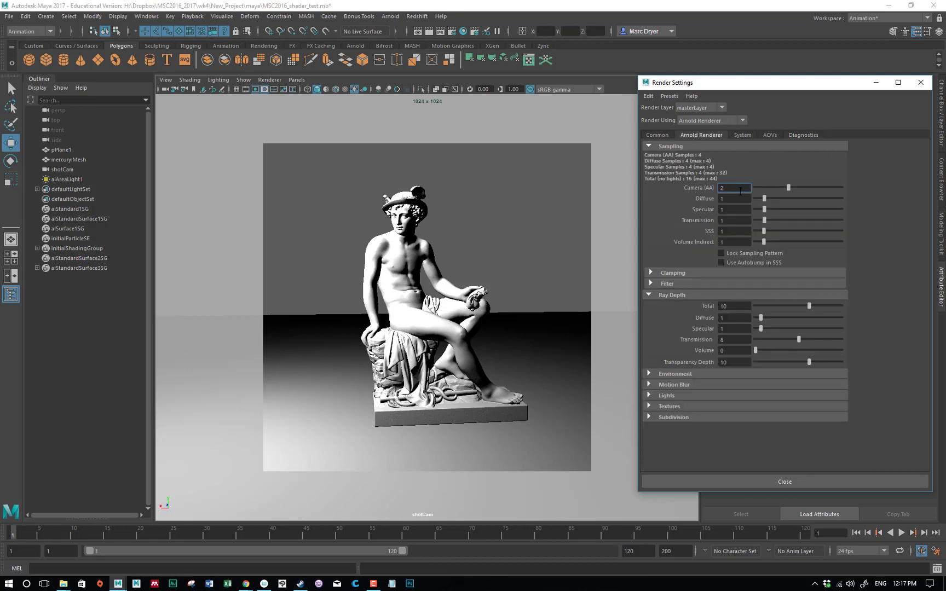
{"action": "left_click_drag", "start_coordinate": [786, 188], "coordinate": [773, 190]}
{"action": "key", "text": "Return"}
{"action": "left_click_drag", "start_coordinate": [731, 187], "coordinate": [712, 187]}
Step: Switch to the browser with the Arnold "What is Sampling?" page and review its explanation of AA samples and light sampling
{"action": "left_click_drag", "start_coordinate": [945, 131], "coordinate": [461, 72]}
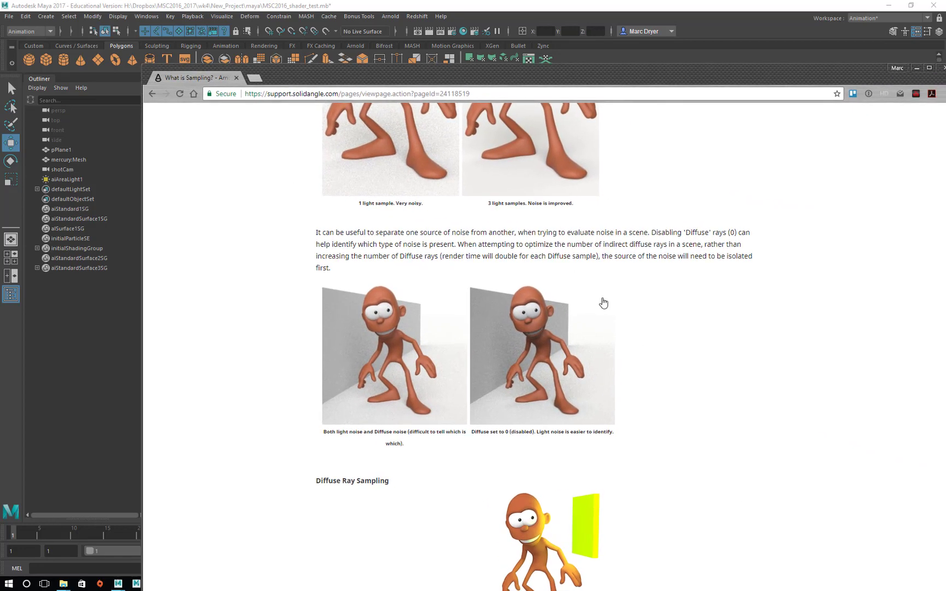
{"action": "scroll", "coordinate": [603, 302], "scroll_direction": "up", "scroll_amount": 9}
{"action": "scroll", "coordinate": [603, 303], "scroll_direction": "up", "scroll_amount": 2}
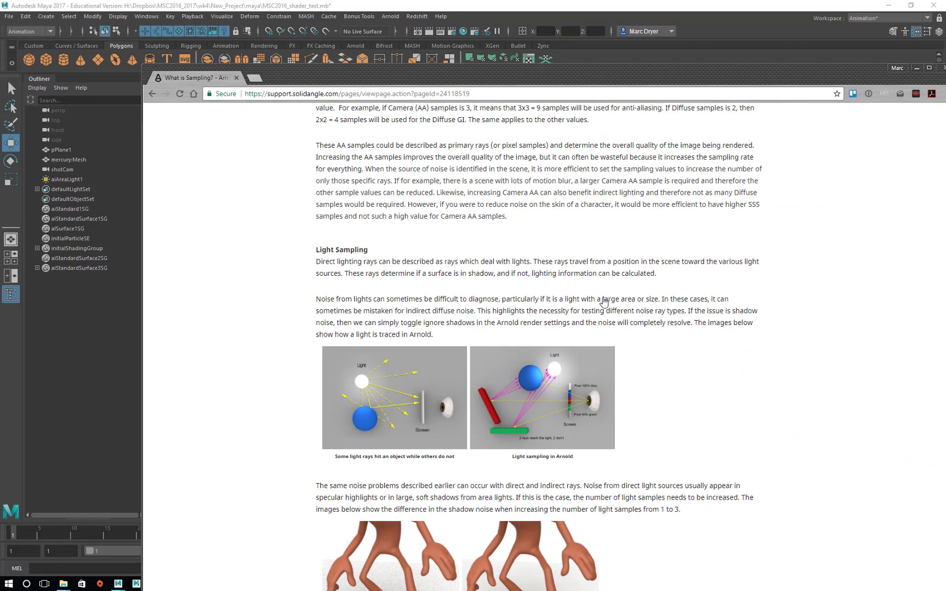